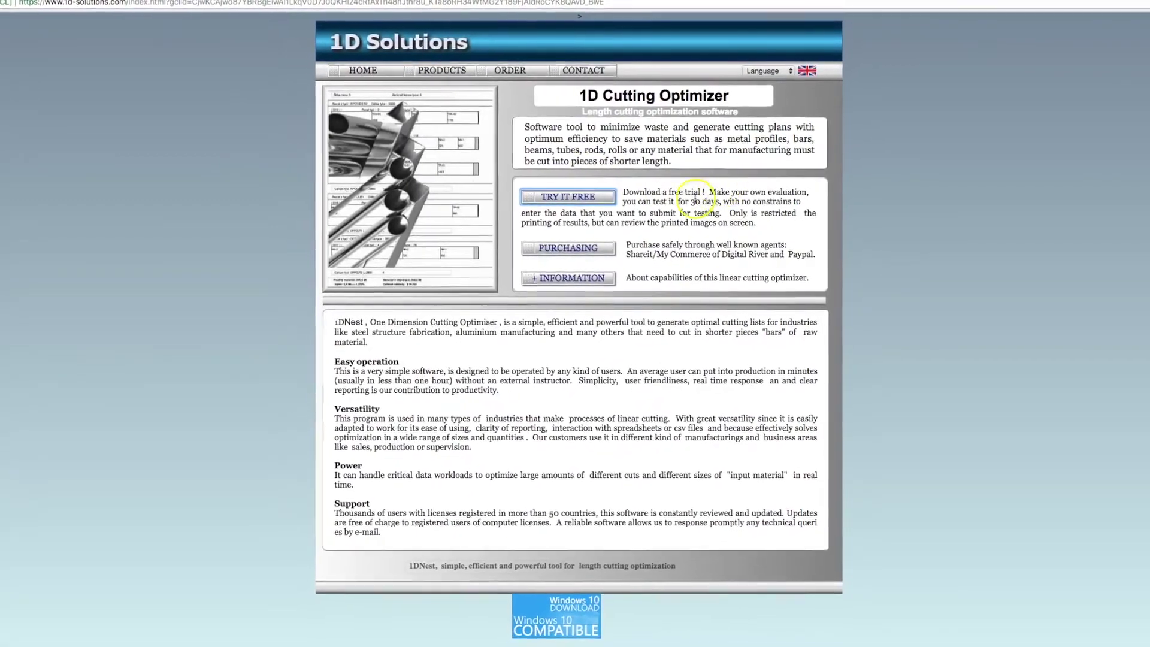
- Highlight the 30-day free trial offer on the 1D Solutions website
left_click_drag(634, 192, 718, 201)
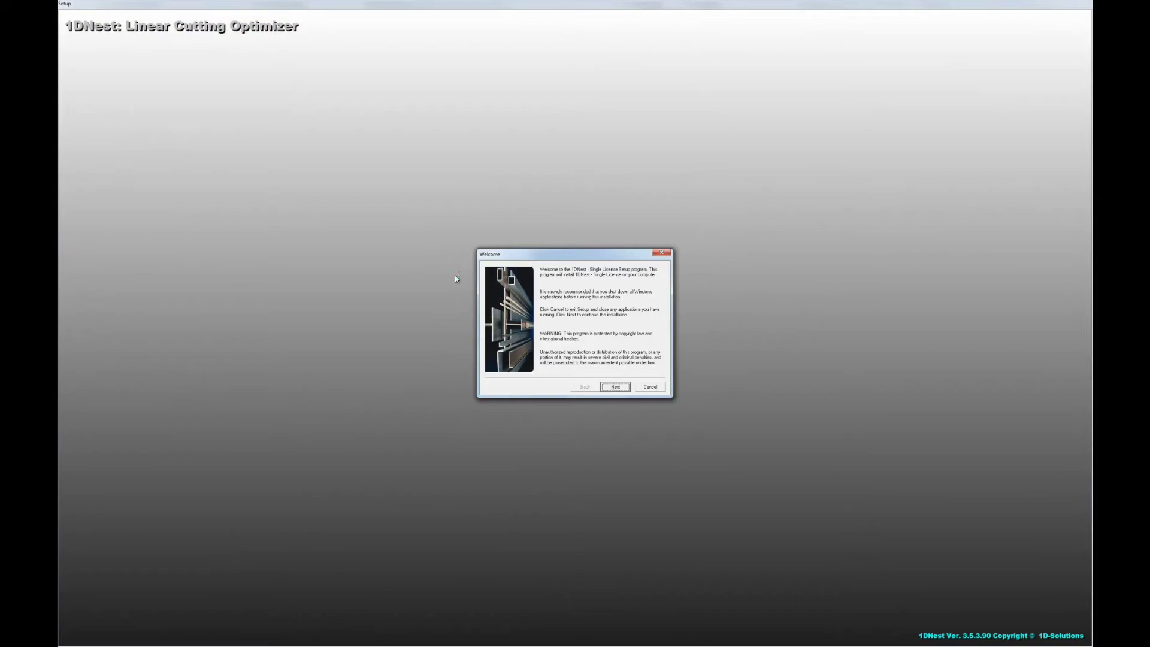
- Advance the 1DNest setup wizard past the Welcome, product information and installation folder pages
left_click(617, 387)
left_click(619, 388)
left_click(620, 389)
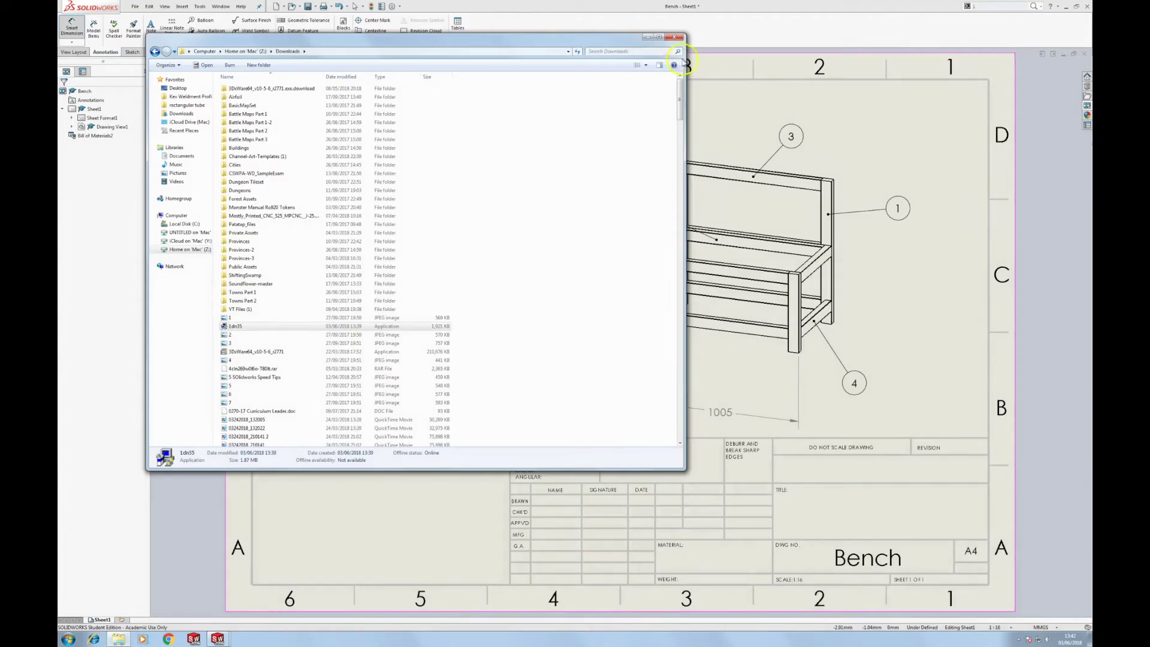
- Close the Downloads window and launch 1D Cutting Optimizer, dismissing the trial printing notice
left_click(673, 37)
left_click(68, 640)
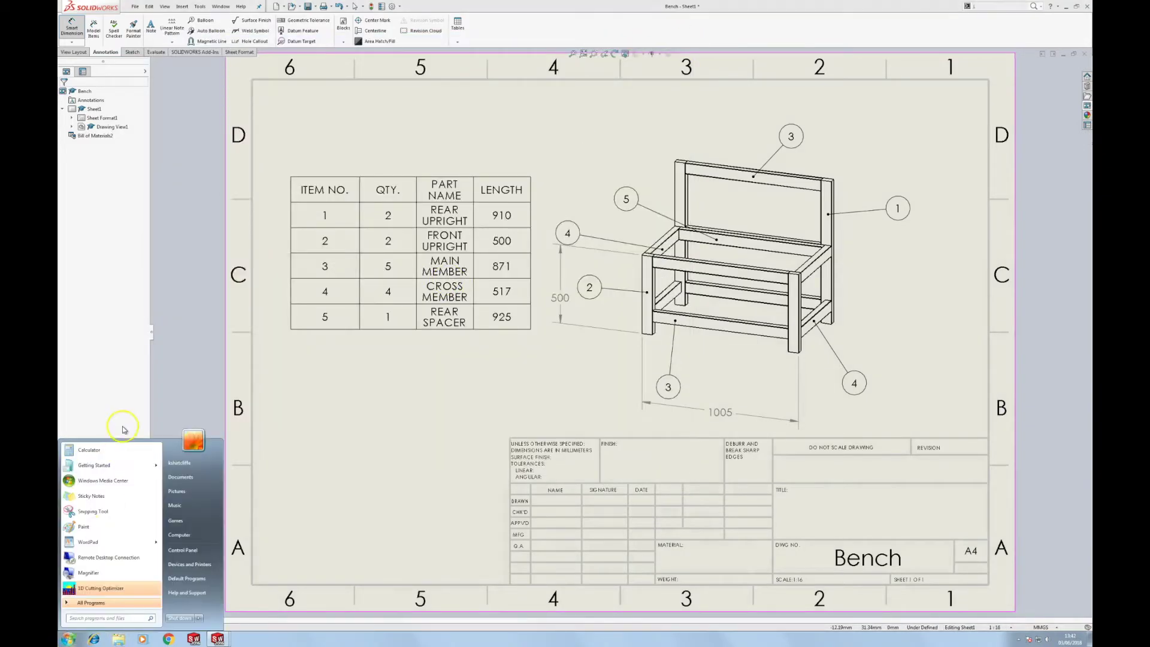
left_click(116, 586)
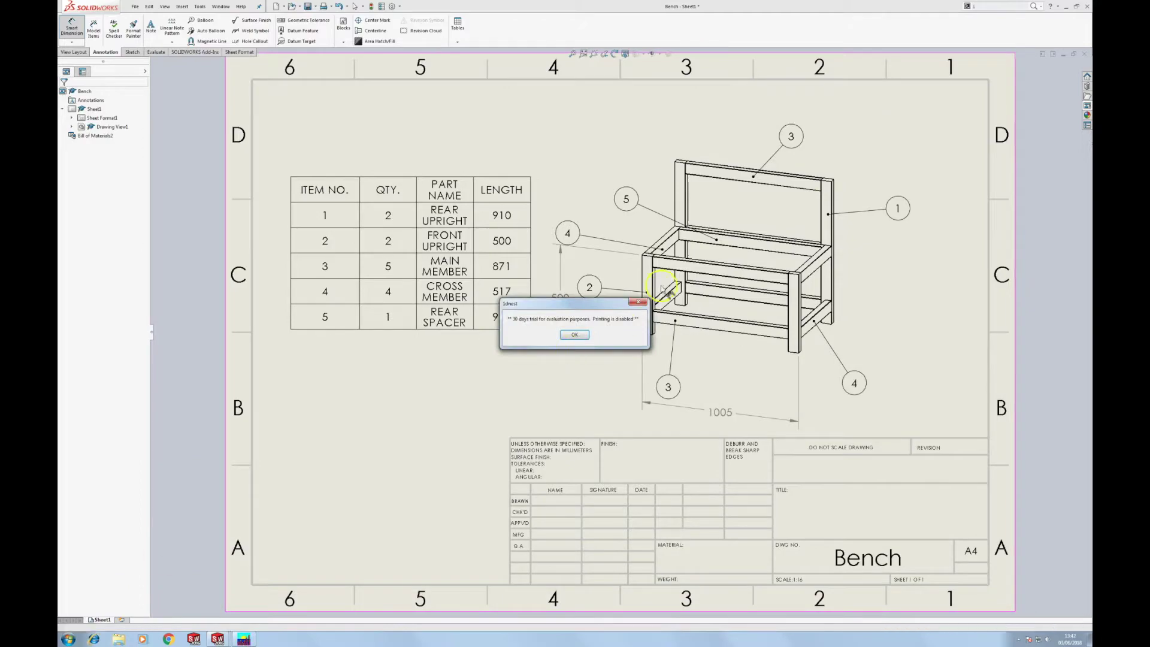
left_click(570, 335)
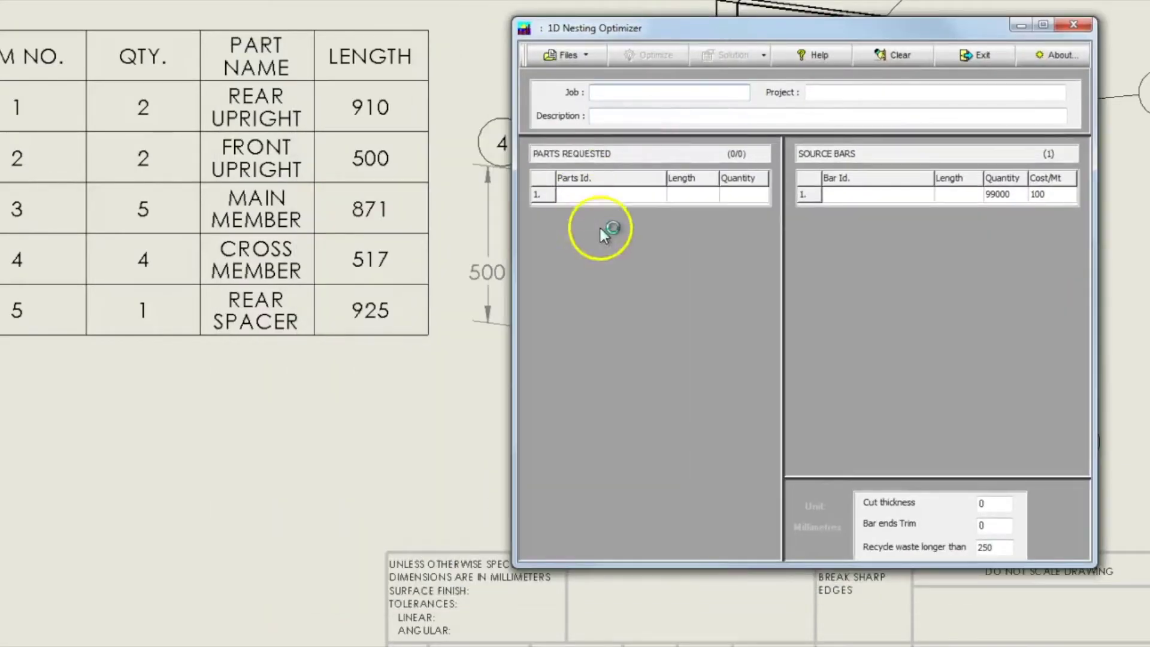
- Name the job Bench with the description 'PRactice Bench in PAR'
left_click(683, 92)
type("Bench")
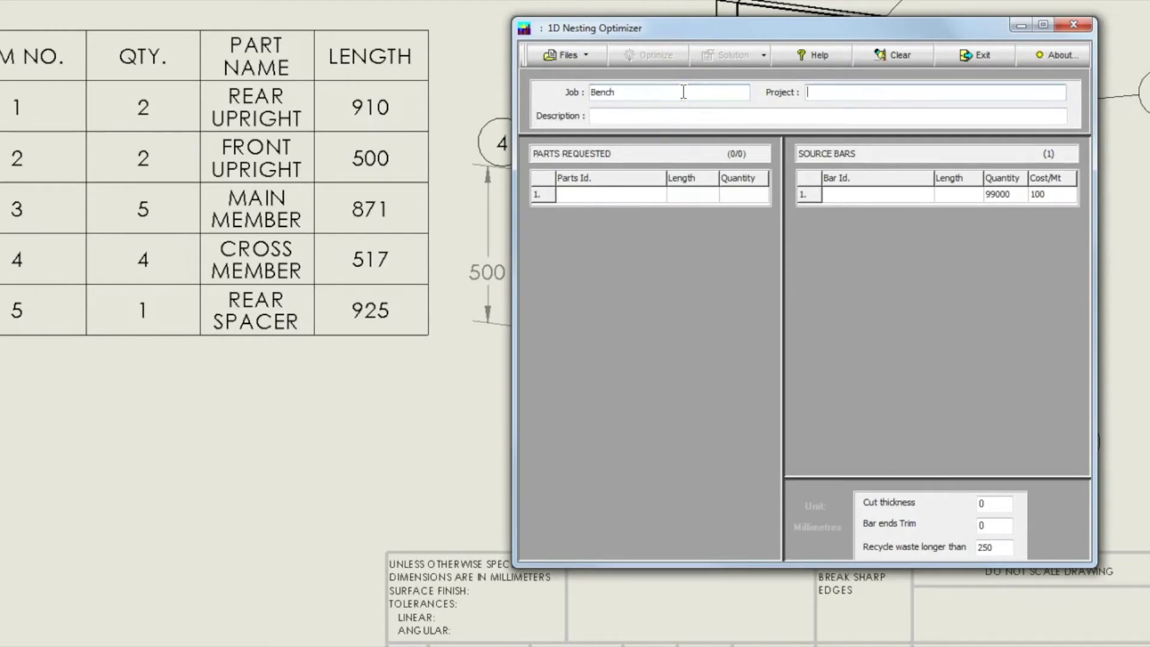
key("Tab")
type("PRactice BEnch")
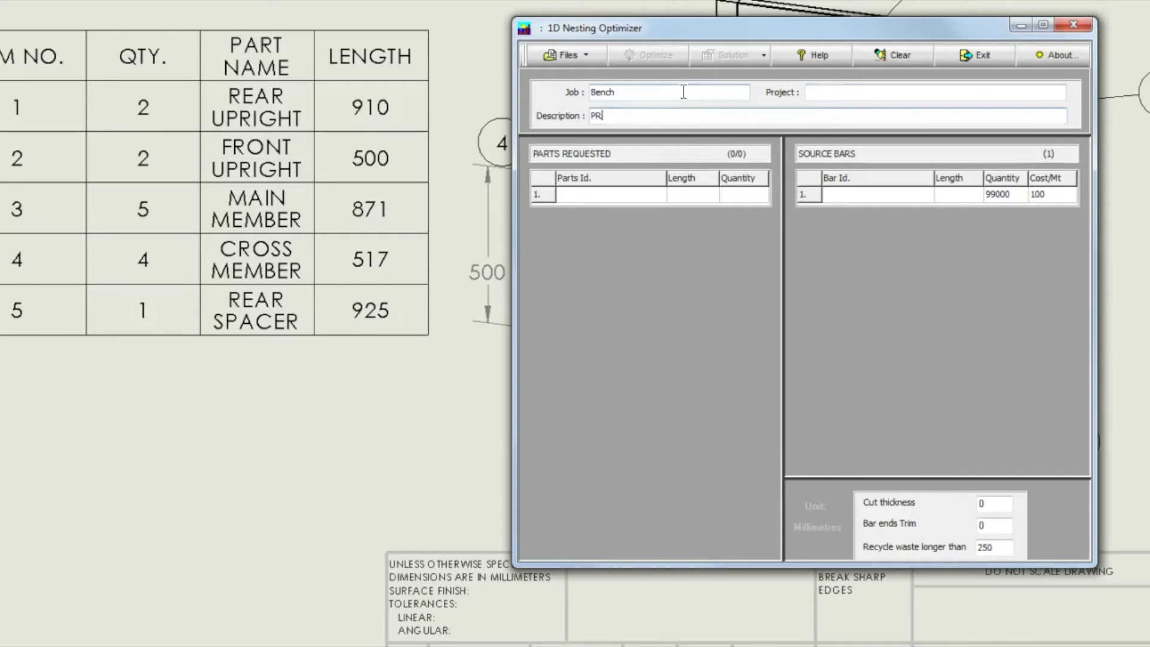
key("BackSpace")
key("BackSpace")
key("BackSpace")
key("BackSpace")
type("ench in")
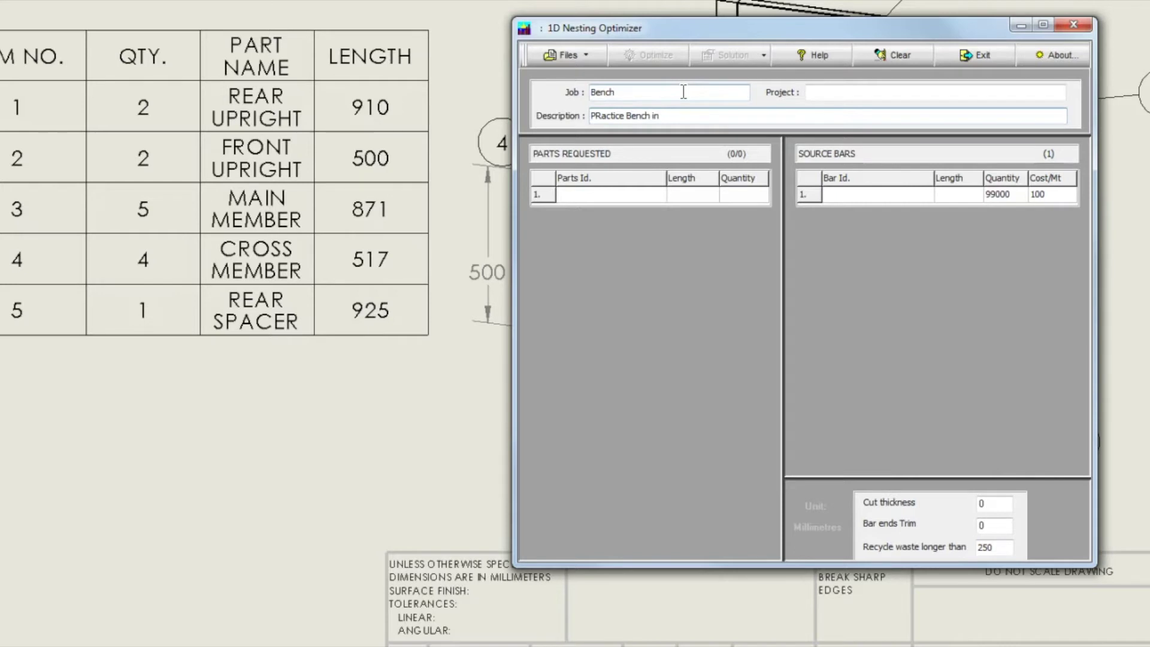
type(" PAR")
- Enter a source bar length of 4.8
left_click(858, 199)
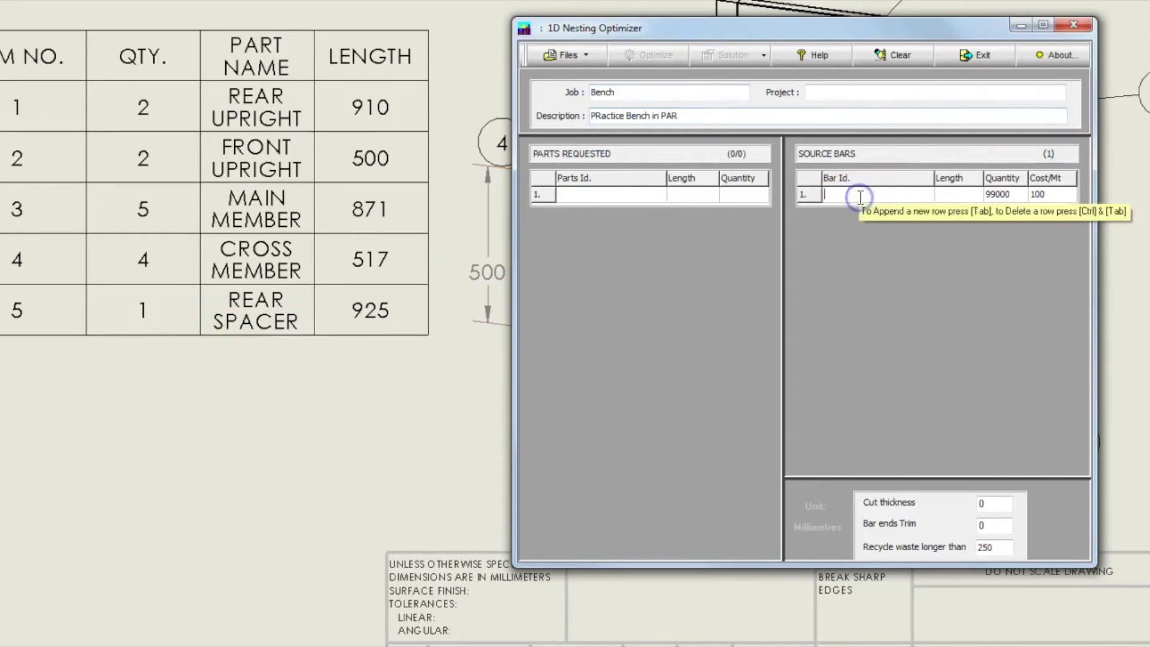
left_click(943, 194)
type("4")
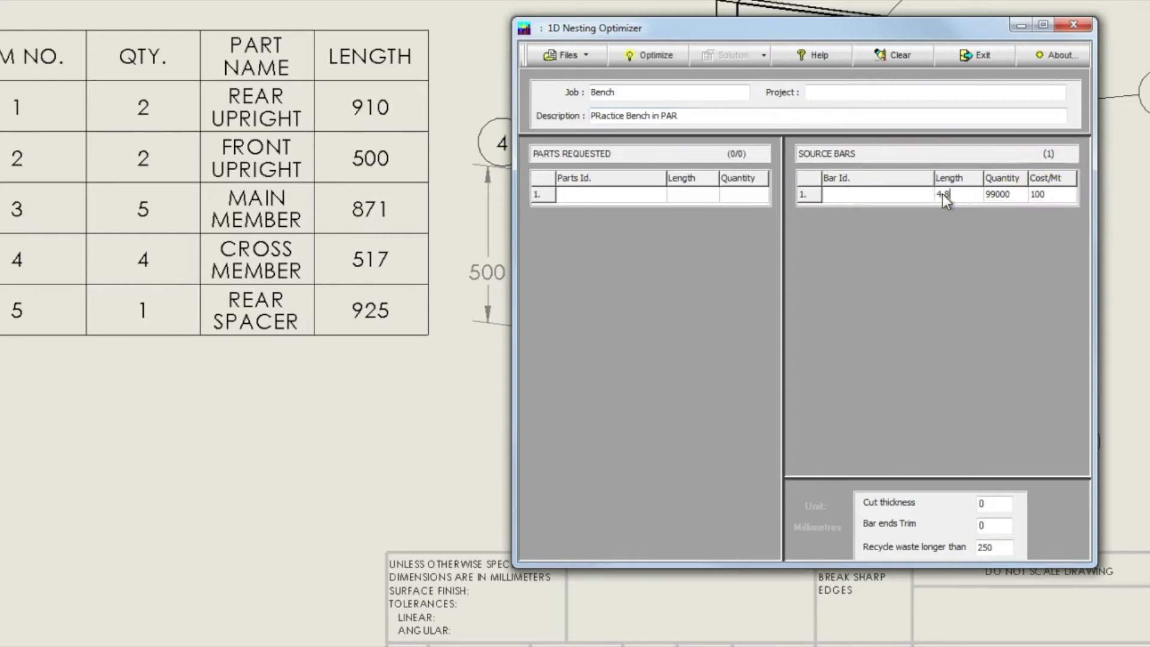
left_click(835, 196)
- Give the source bar the id '4.8m 40x70 PAR' and add the Rear Upright part at 910
type("4.8m 40x70 PAR")
left_click(642, 193)
type("Rear U")
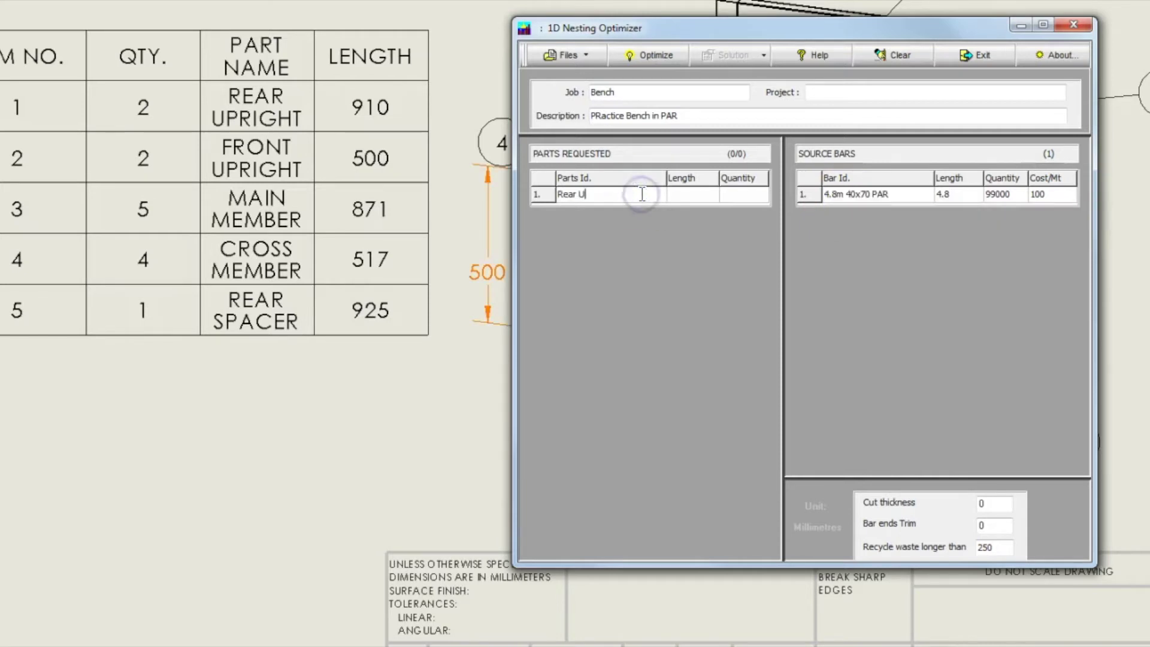
type("prig")
type("2")
double_click(705, 193)
type("910")
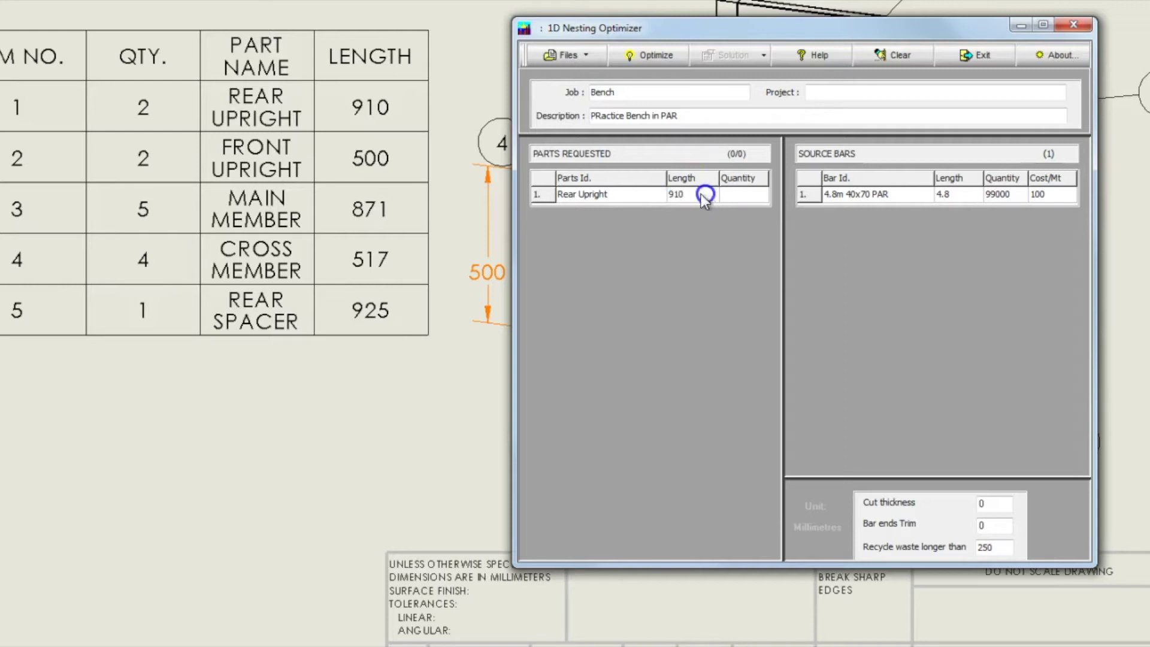
key("Tab")
type("2")
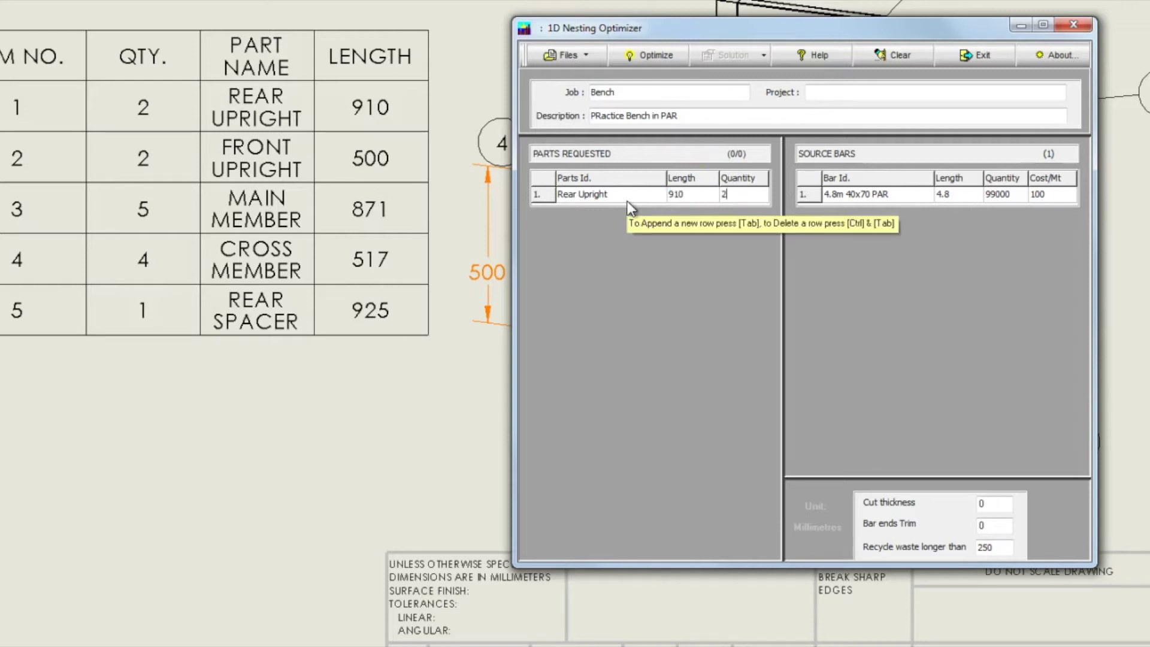
- Add Front Upright 500 x2, Main Member 871 x5, Cross Member 517 x4 and Rear Spacer 925 x1
key("Tab")
type("Front Upright\t500\t2\tMain Member\t871\t5\tCross Member")
key("Tab")
type("5")
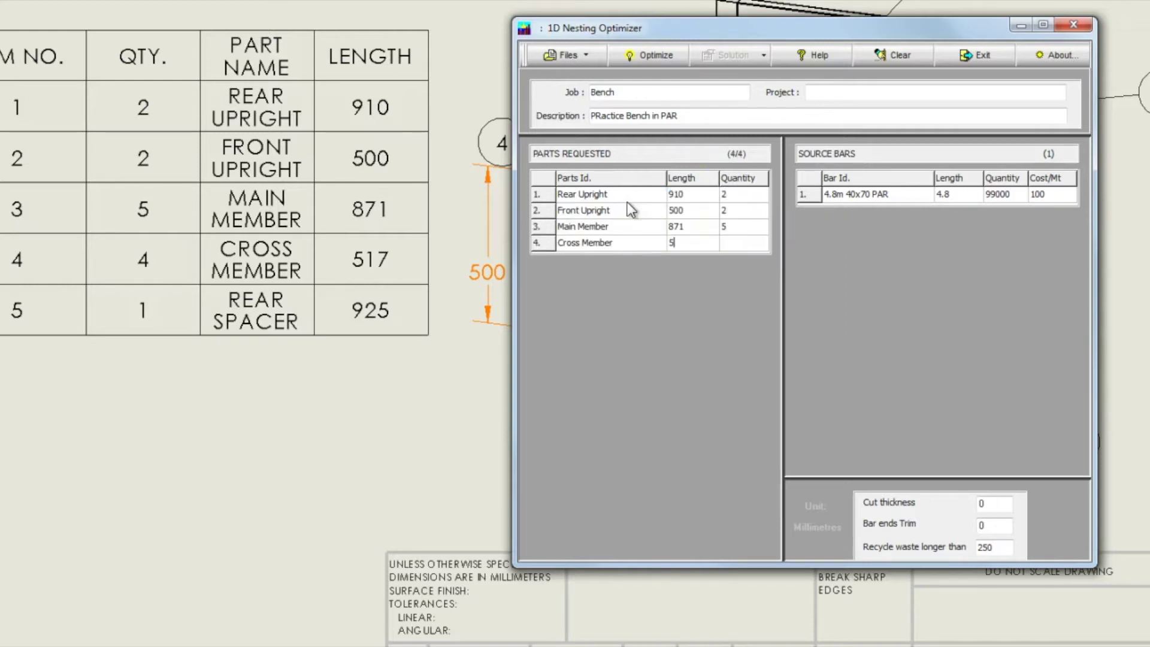
type("17")
key("Tab")
type("4\tRear Spacer\t925\t1")
- Set the cut thickness to 5 and run the optimisation
left_click(584, 263)
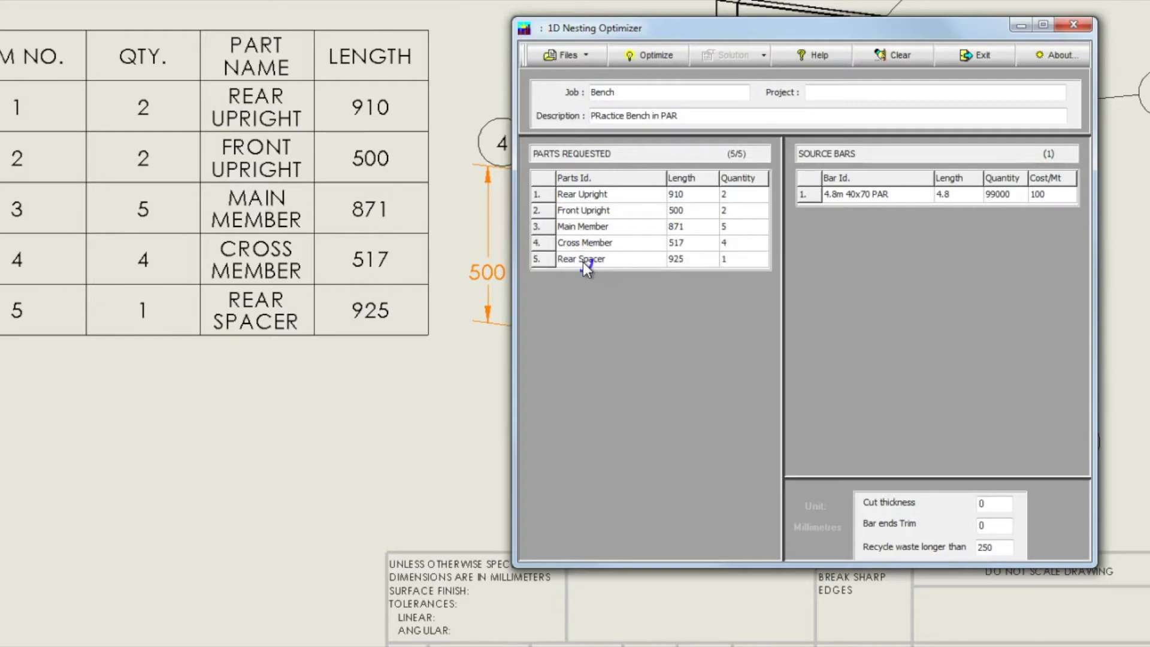
key("Tab")
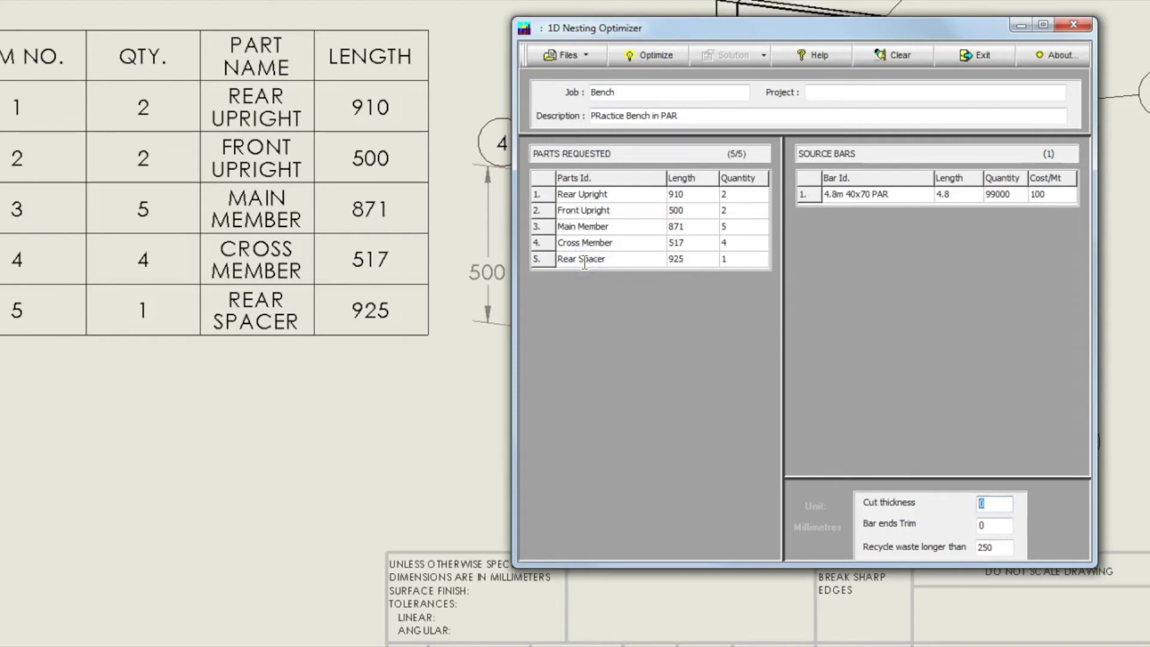
type("5")
left_click(662, 390)
left_click(993, 503)
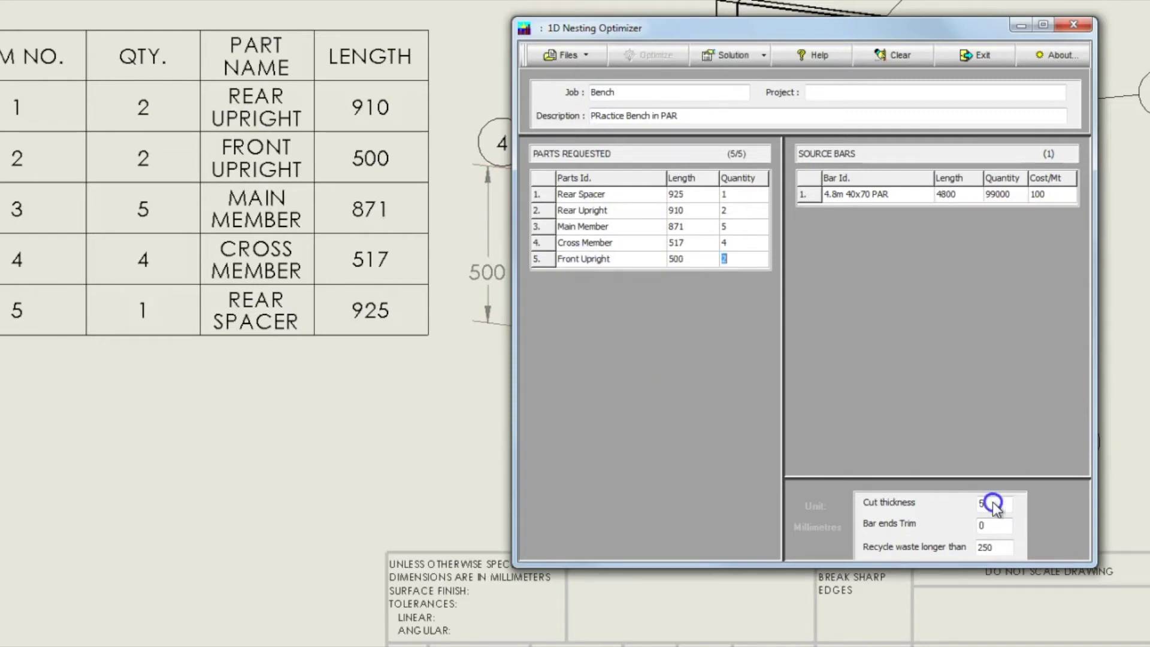
- Delete the Rear Spacer row from the requested parts
left_click(670, 56)
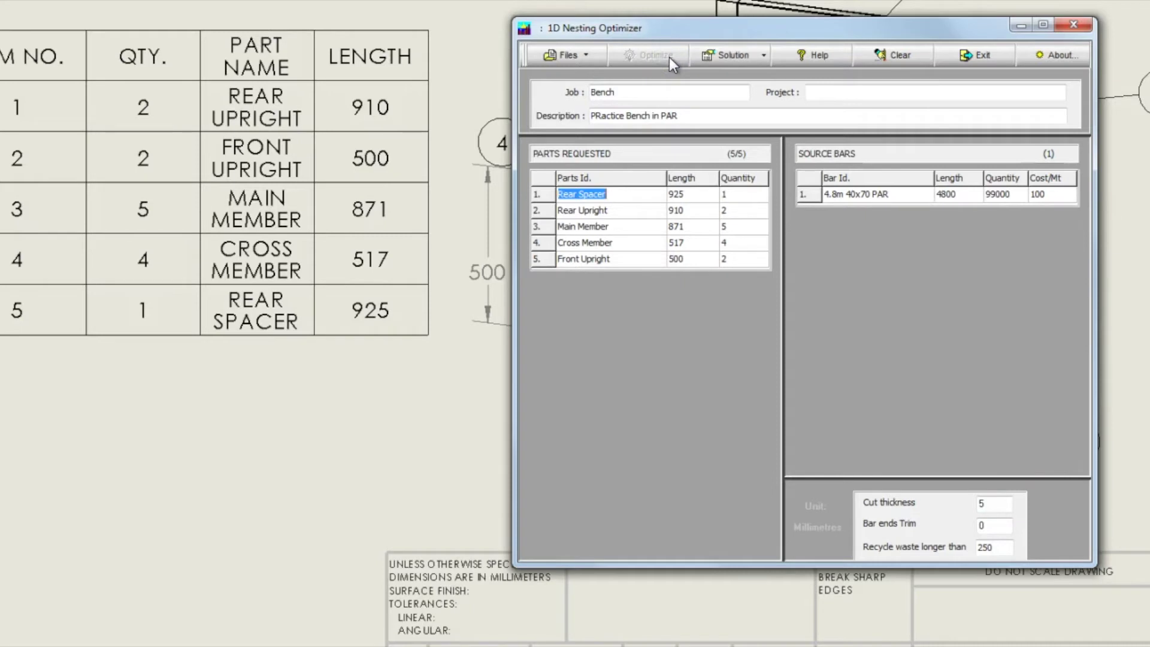
key("Delete")
left_click(653, 275)
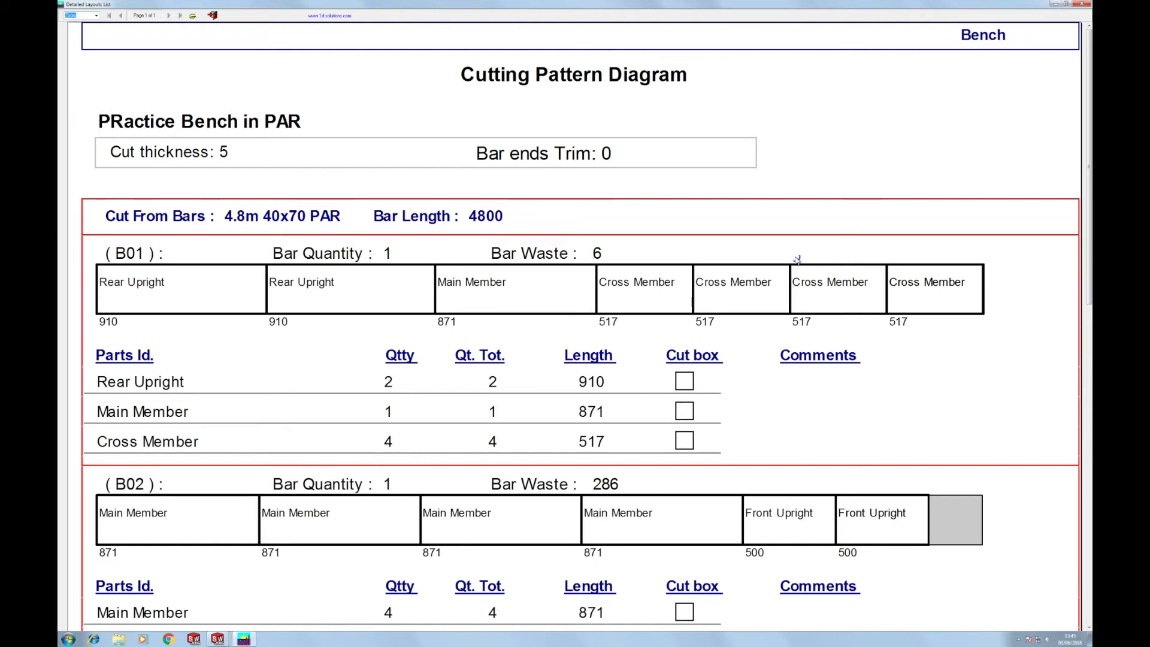
- Fit the Bench cutting report page in the window, showing 2 bars and 3.862% waste
key("Down")
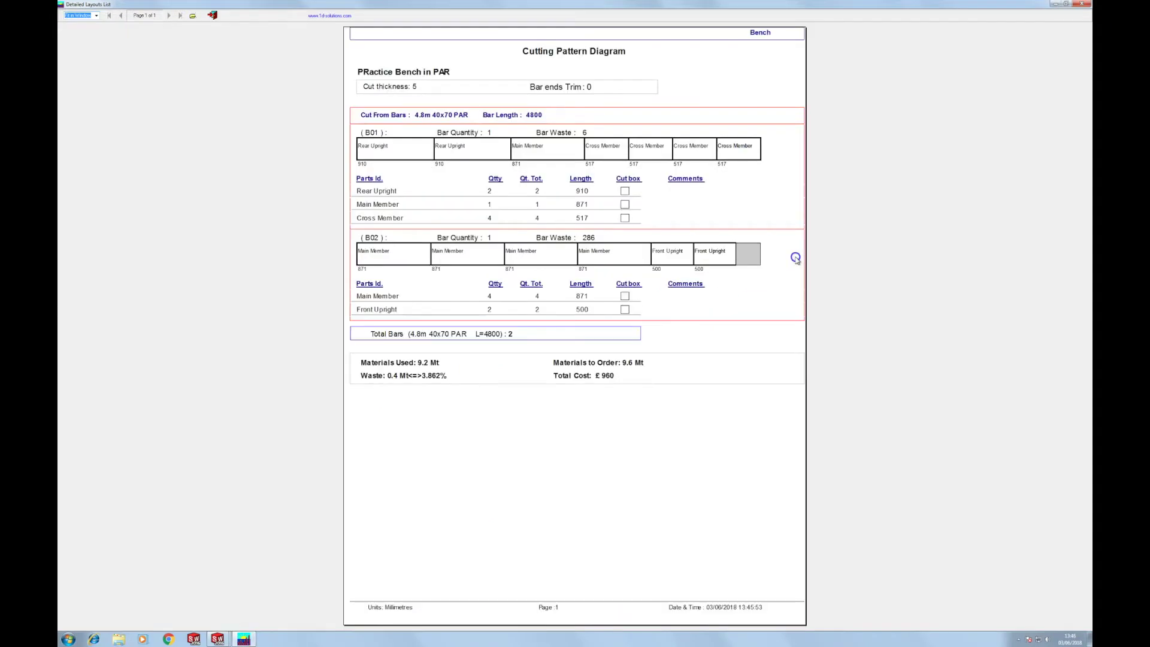